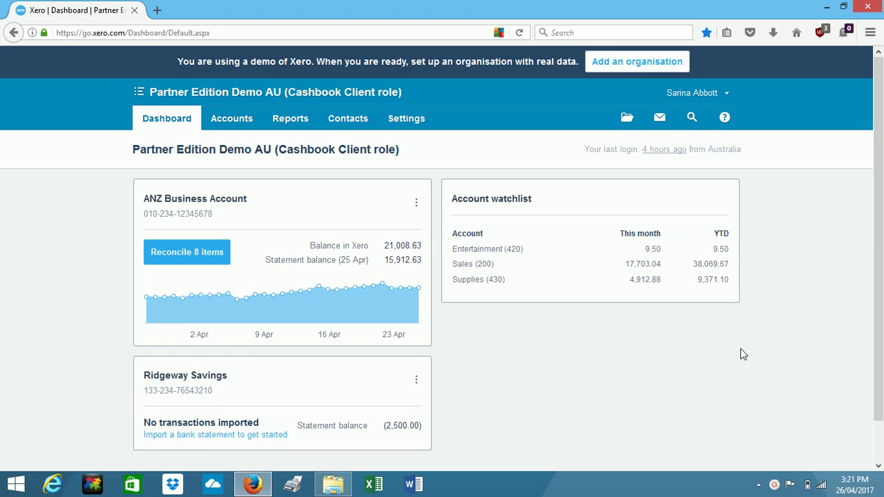
Scroll through the dashboard and briefly open, then dismiss, the search-anything panel
scroll(743, 354, "down", 1)
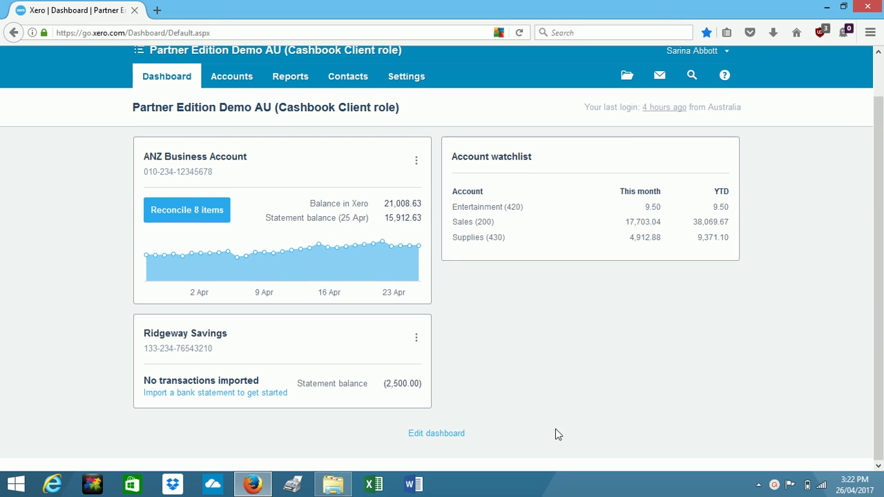
scroll(559, 432, "up", 1)
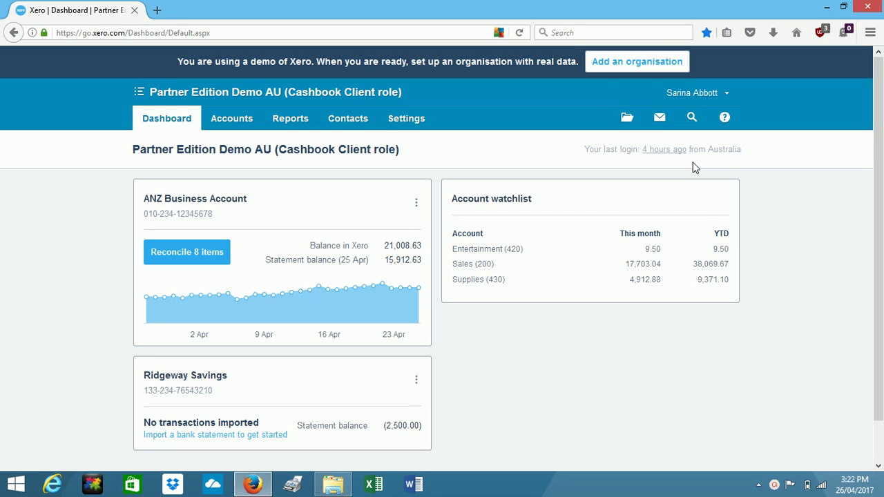
left_click(693, 121)
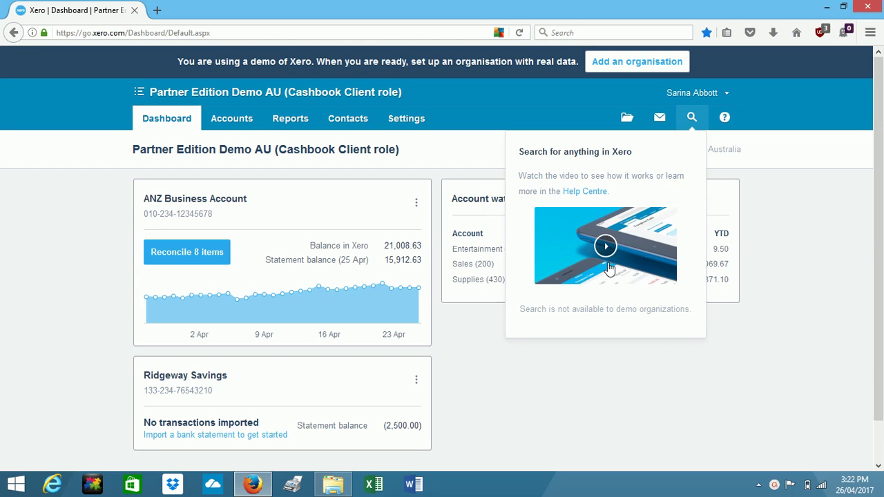
left_click(485, 383)
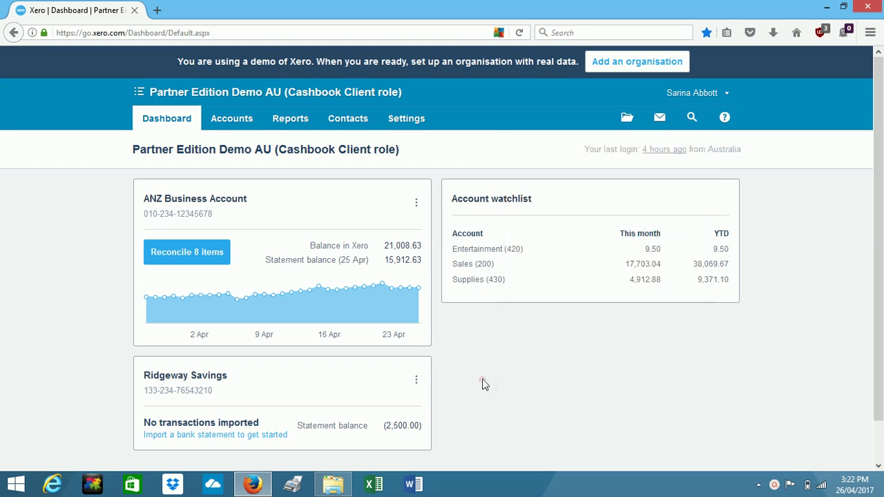
Go to Bank Accounts and show the ANZ Business Account's Manage Account actions
left_click(228, 121)
left_click(236, 145)
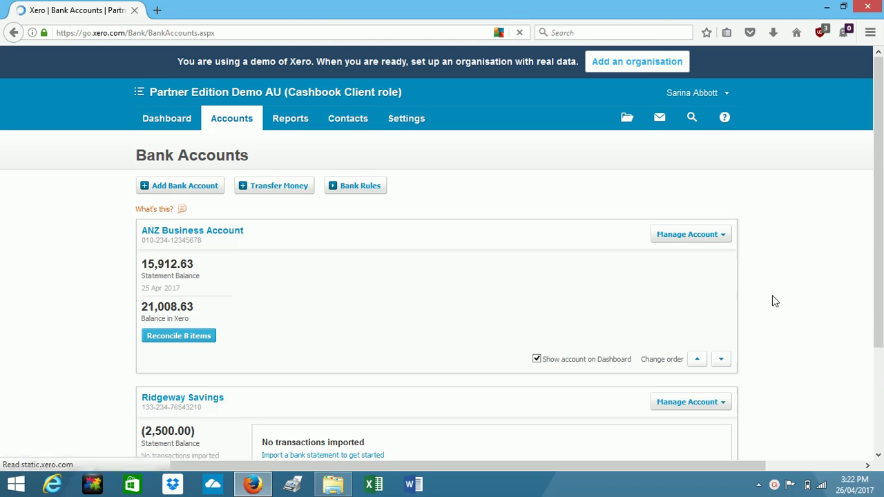
scroll(770, 300, "down", 2)
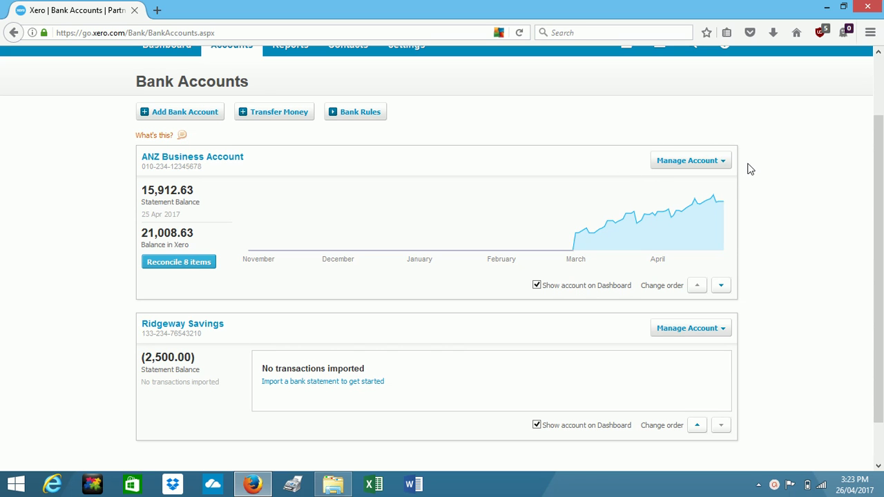
left_click(724, 163)
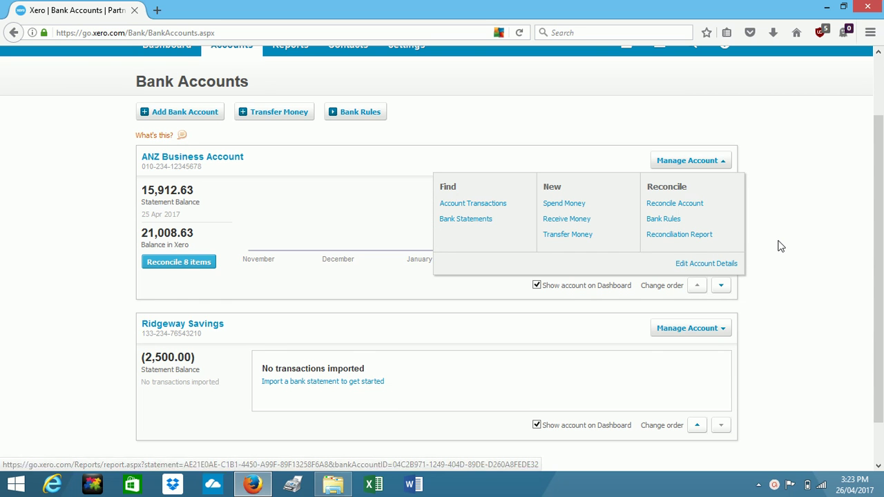
scroll(788, 205, "up", 2)
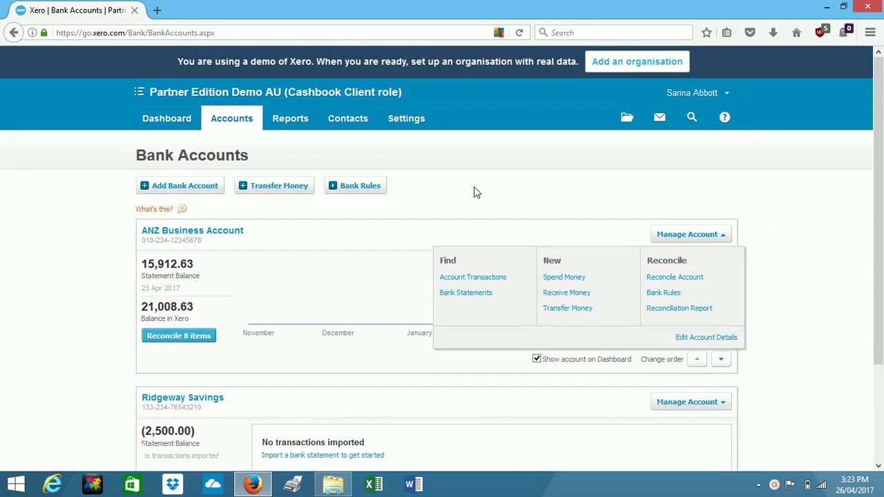
left_click(290, 124)
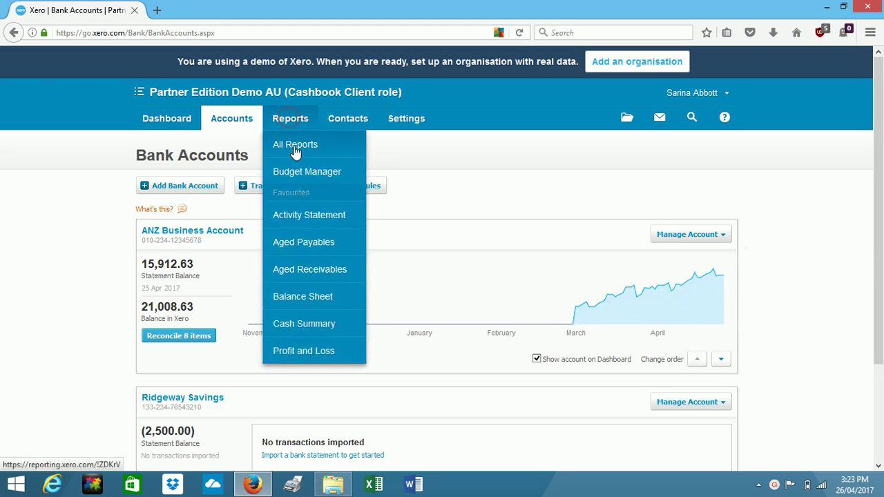
Open All Reports and scroll down to the Tax reports section
left_click(294, 146)
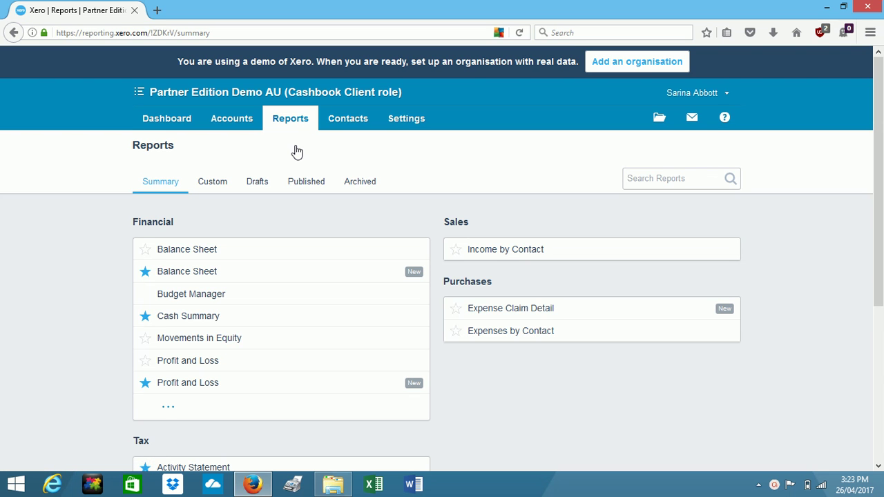
scroll(704, 399, "down", 3)
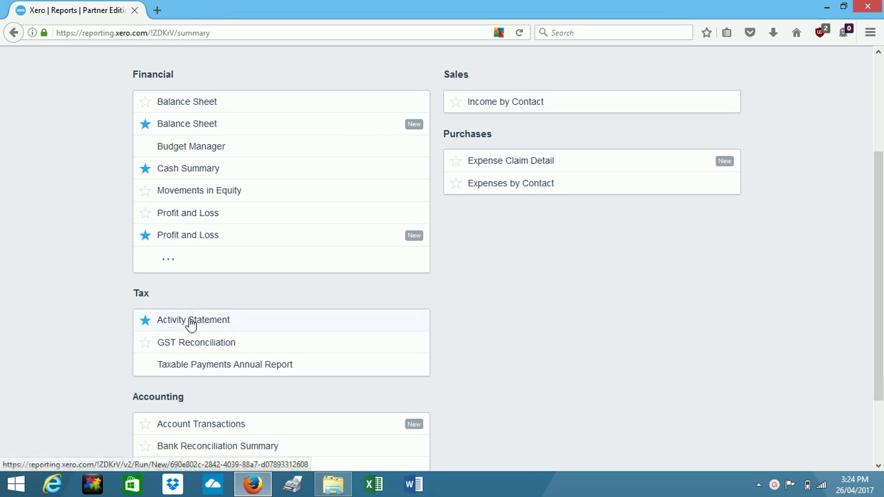
Review the March 2017 Activity Statement figures, then switch to the GST Audit Report
left_click(210, 325)
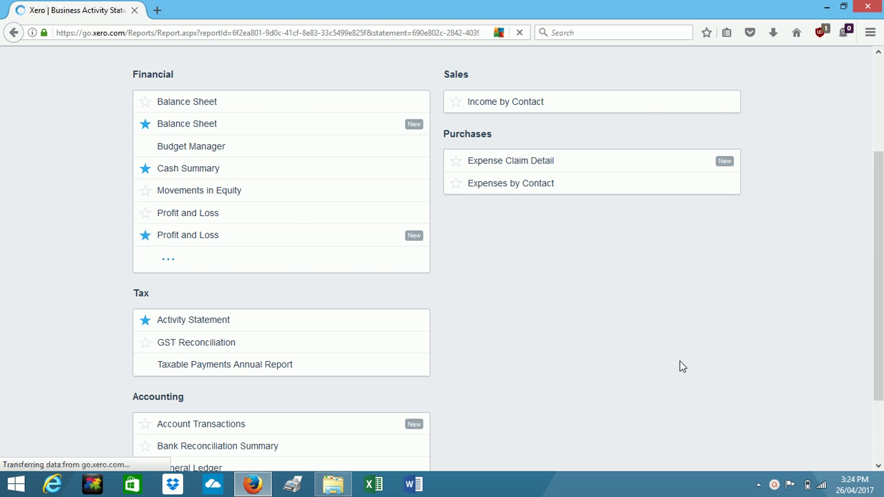
scroll(712, 358, "down", 5)
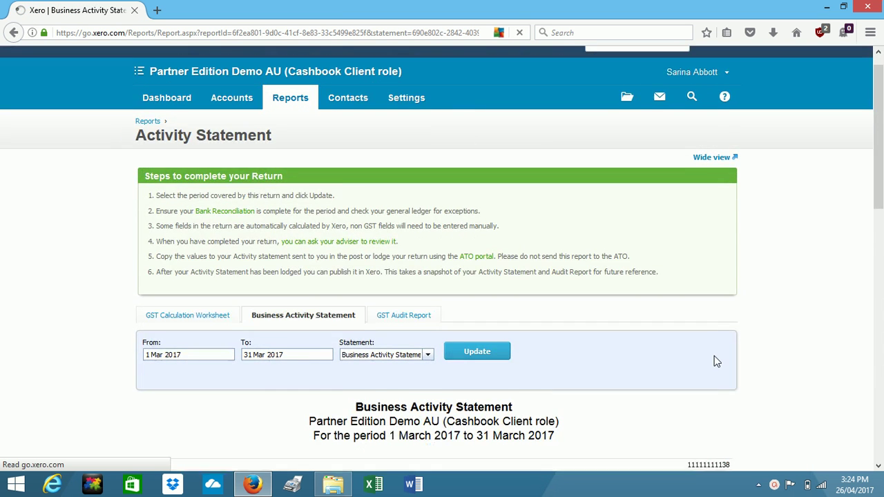
scroll(772, 356, "down", 2)
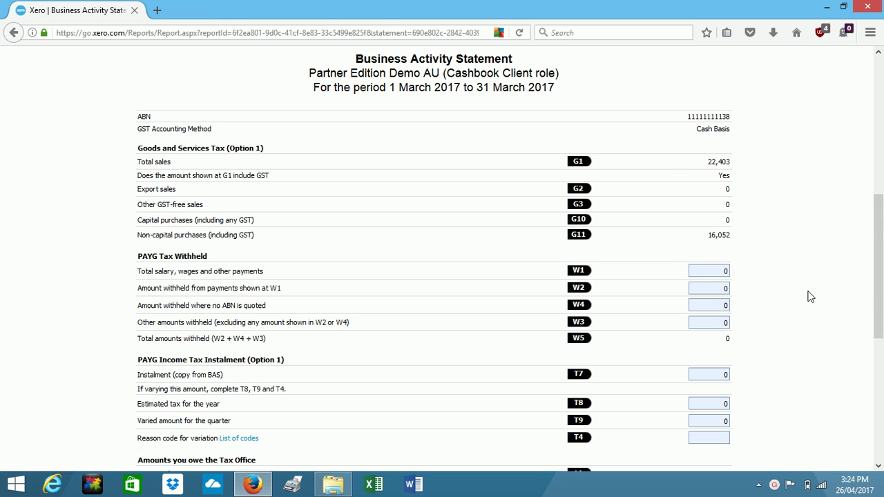
scroll(809, 296, "down", 4)
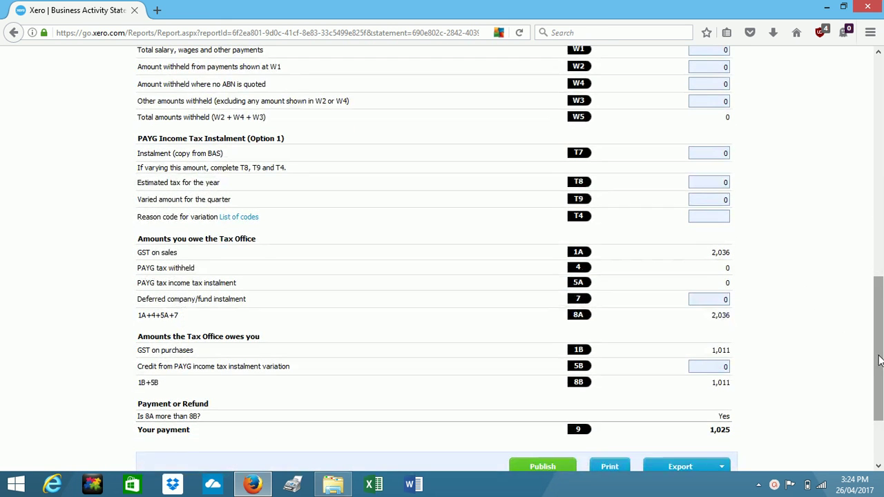
left_click_drag(875, 348, 877, 119)
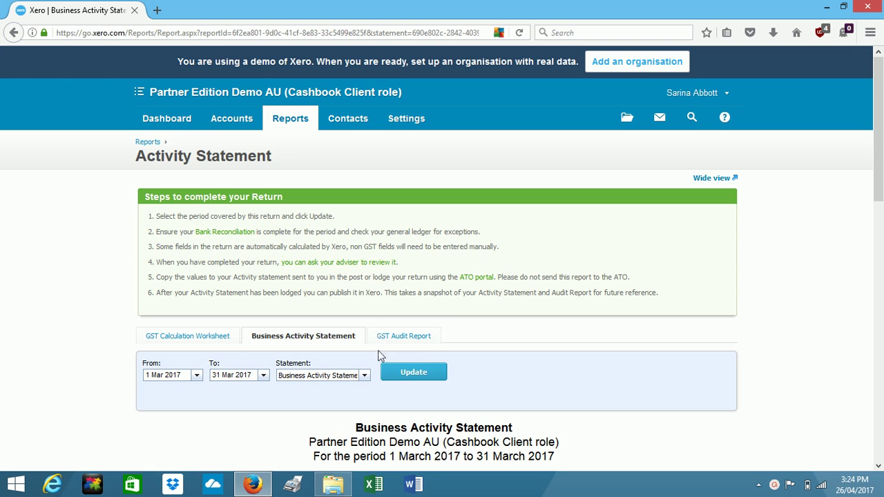
left_click(403, 337)
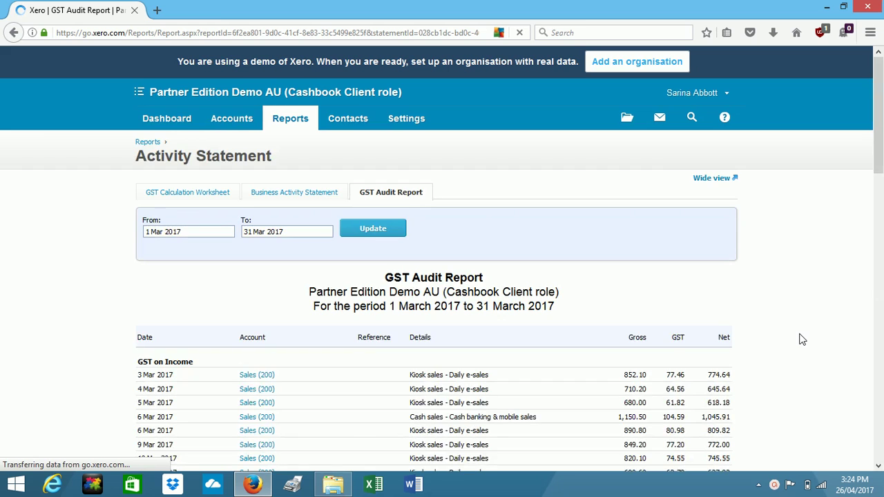
scroll(800, 338, "down", 3)
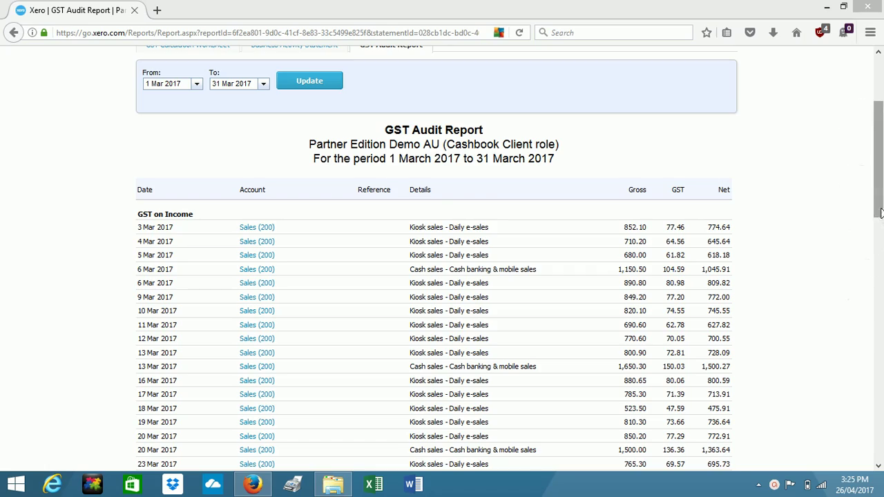
left_click_drag(881, 210, 880, 135)
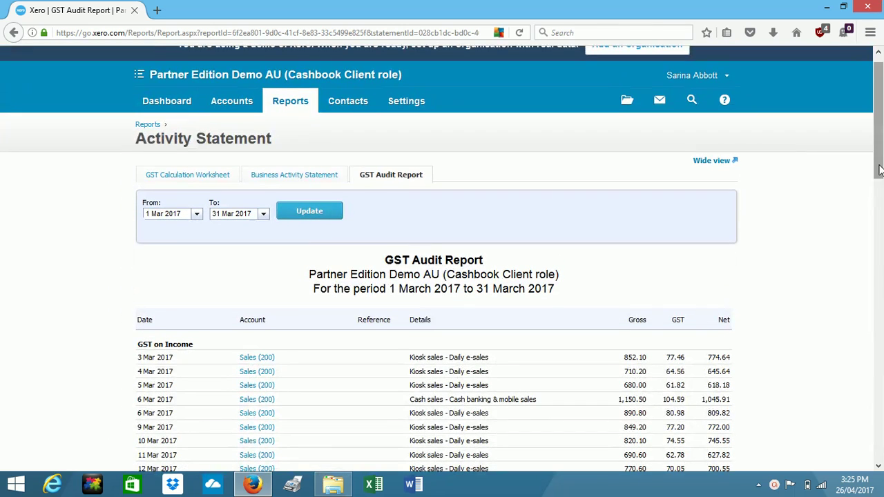
left_click(343, 104)
Show All Contacts and scroll through the 30 listed contacts
left_click(339, 126)
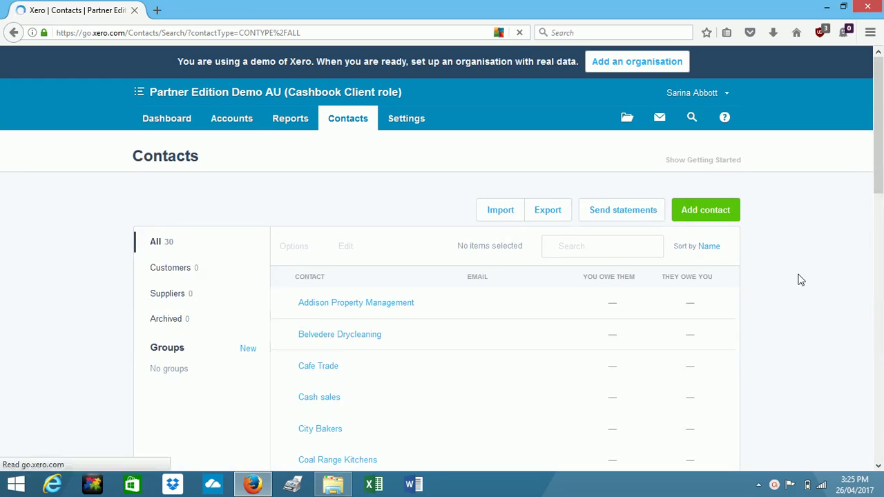
scroll(800, 279, "down", 2)
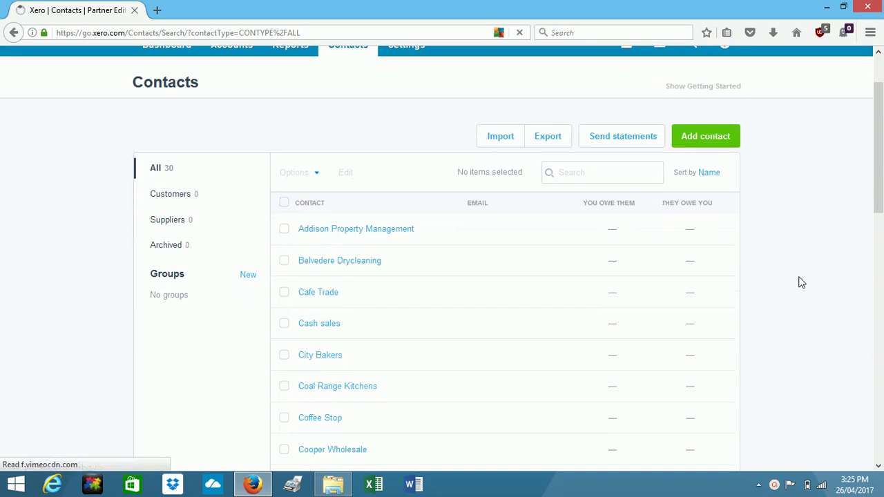
scroll(800, 281, "up", 2)
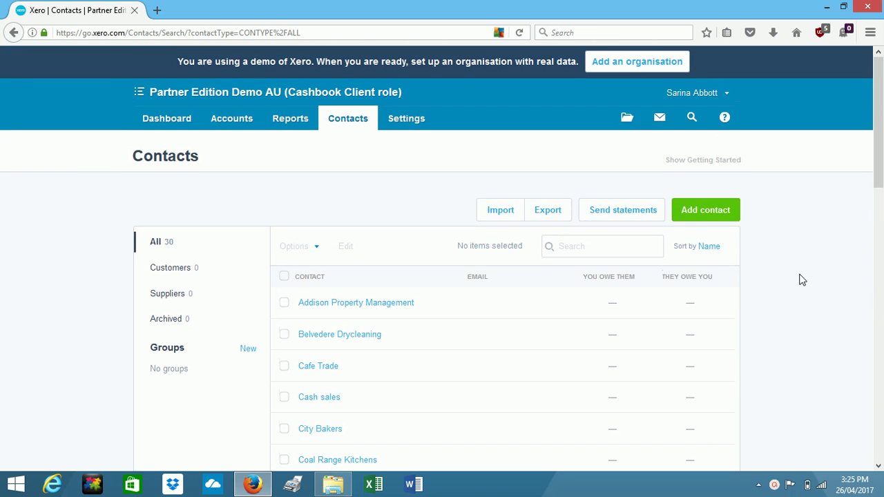
Open Settings > General Settings and scroll through the Organisation, Reports, Features and Connect areas
left_click(408, 120)
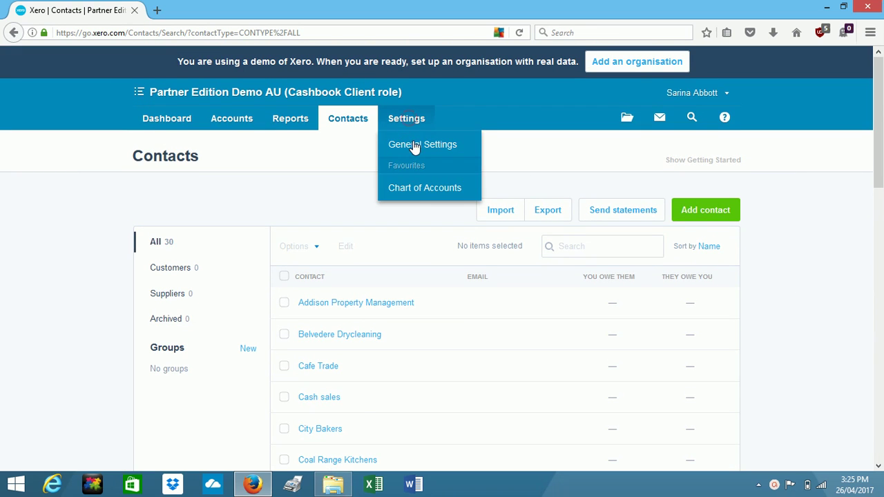
left_click(415, 146)
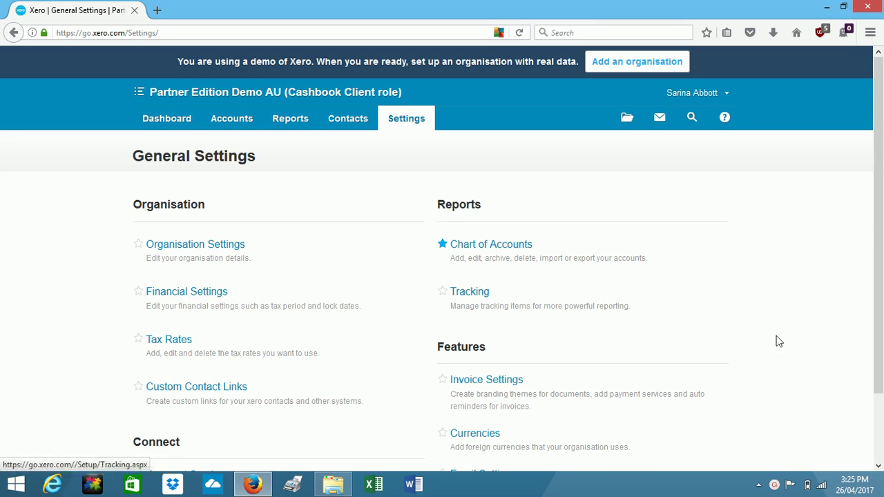
scroll(783, 335, "down", 3)
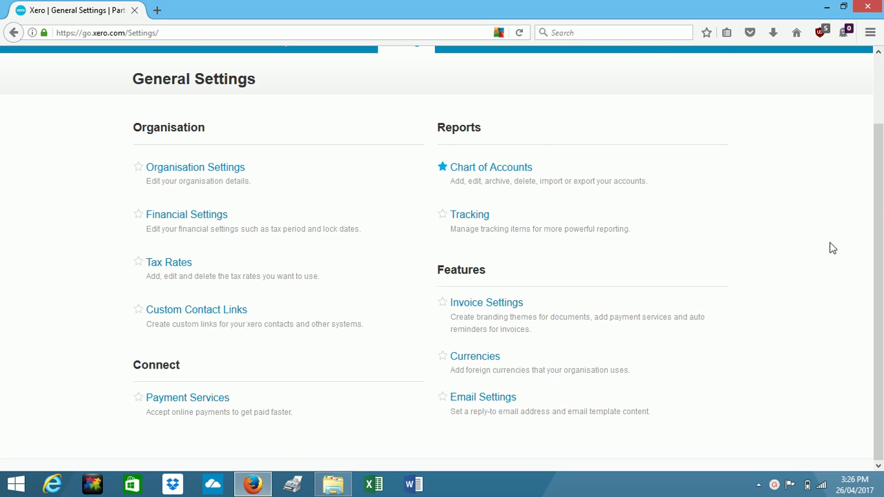
scroll(775, 259, "up", 3)
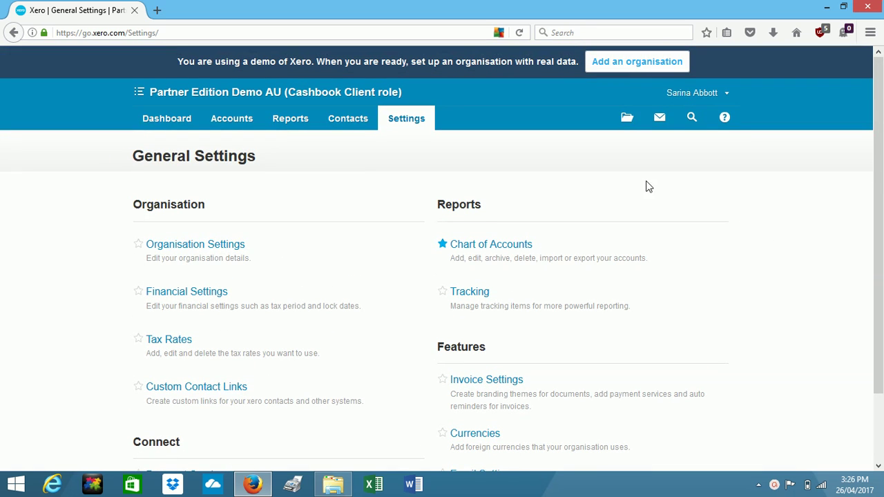
Start a blank Spend Money form for the ANZ Business Account from the dashboard
left_click(169, 120)
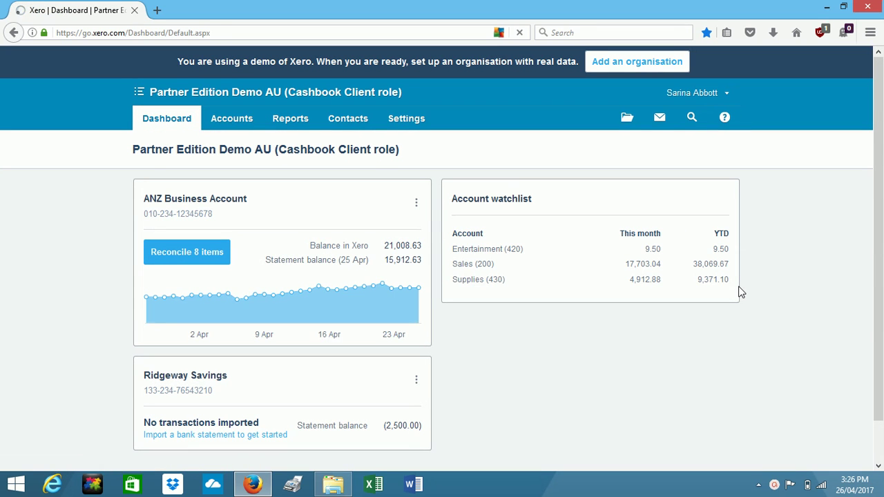
left_click(416, 203)
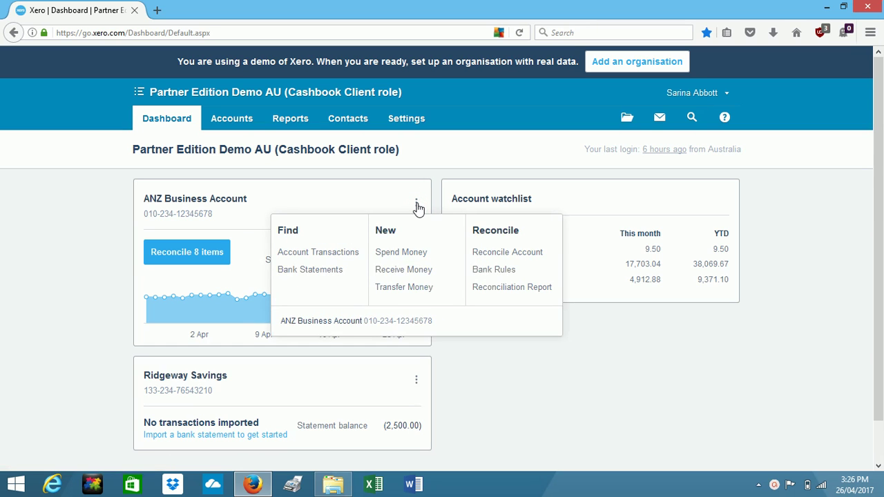
left_click(401, 252)
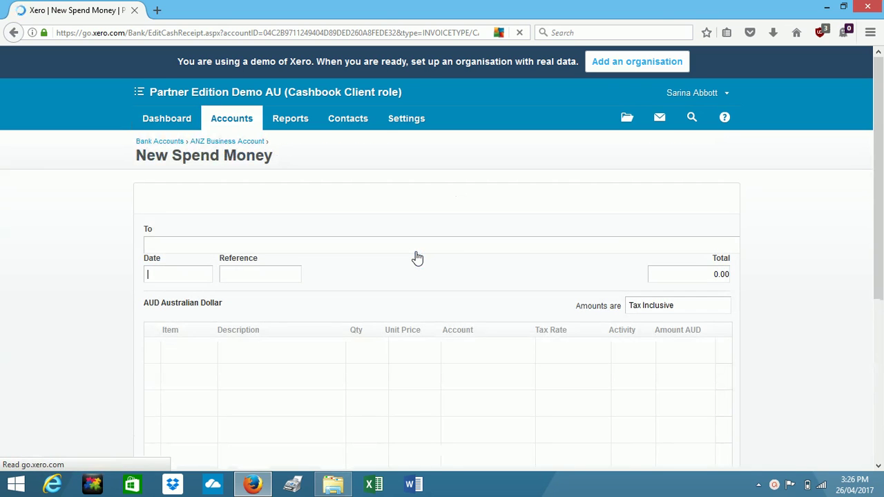
scroll(816, 301, "down", 2)
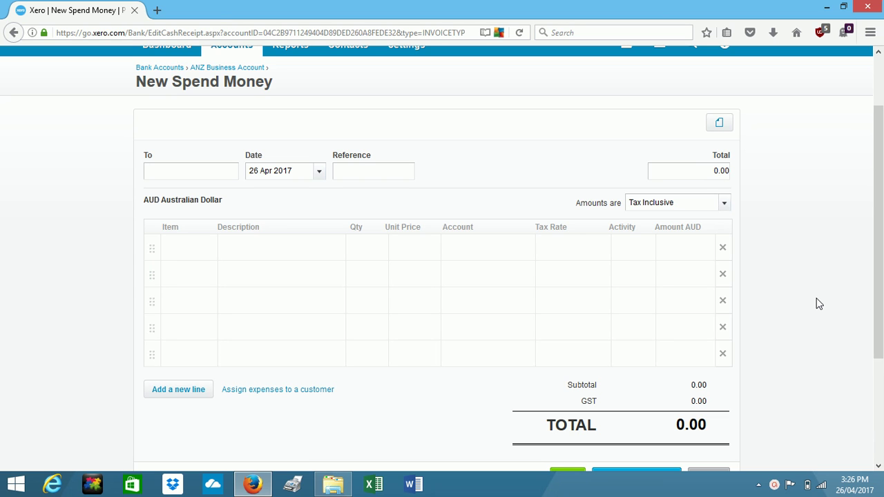
scroll(820, 291, "up", 2)
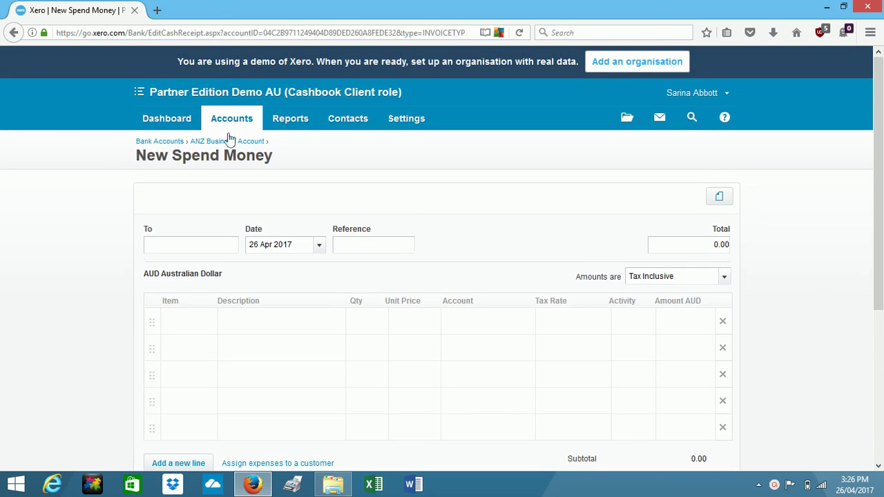
left_click(170, 120)
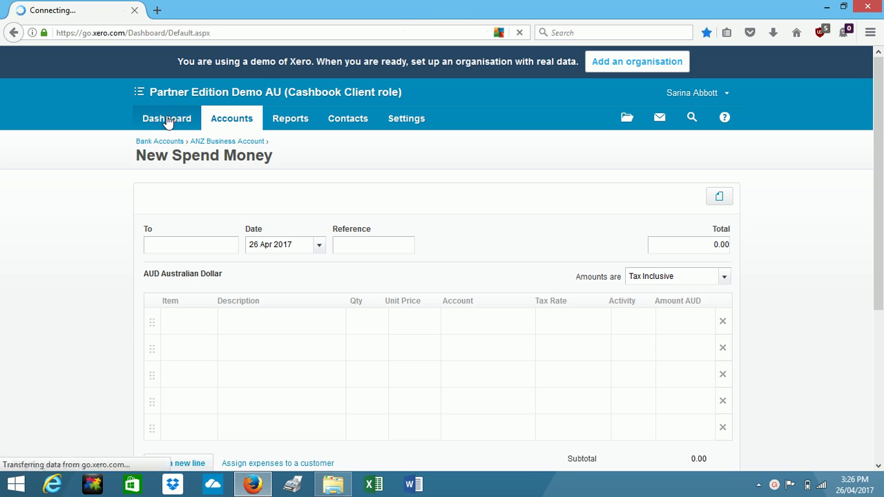